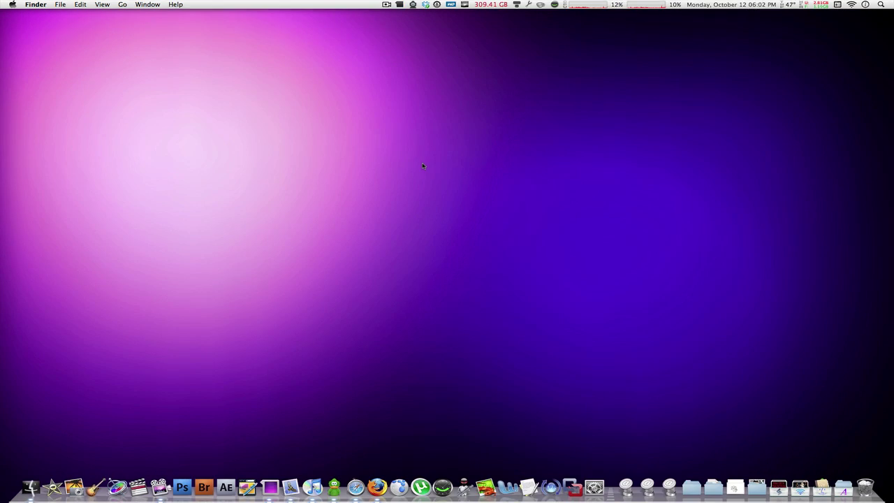
Launch PDFpen via Spotlight and select InterestsTITLE.psd in the Careers/Civics folder
key(super+space)
text(pdfpen)
key(Return)
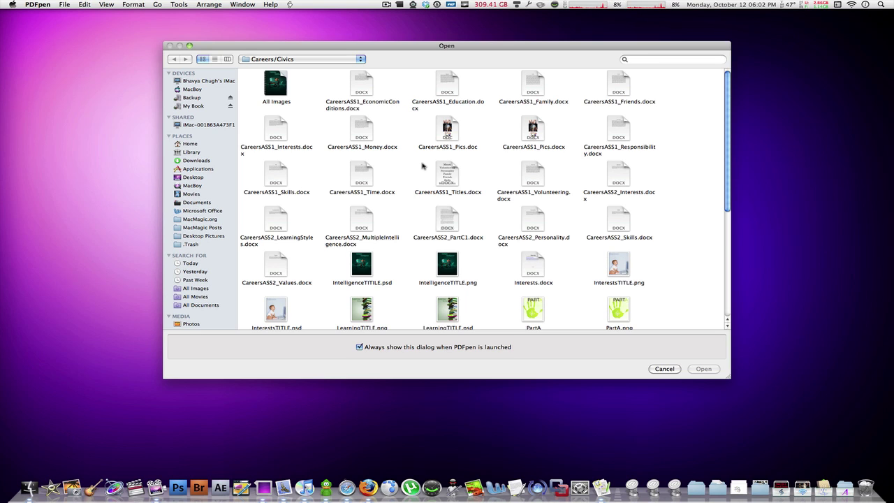
scroll(413, 159, down, 5)
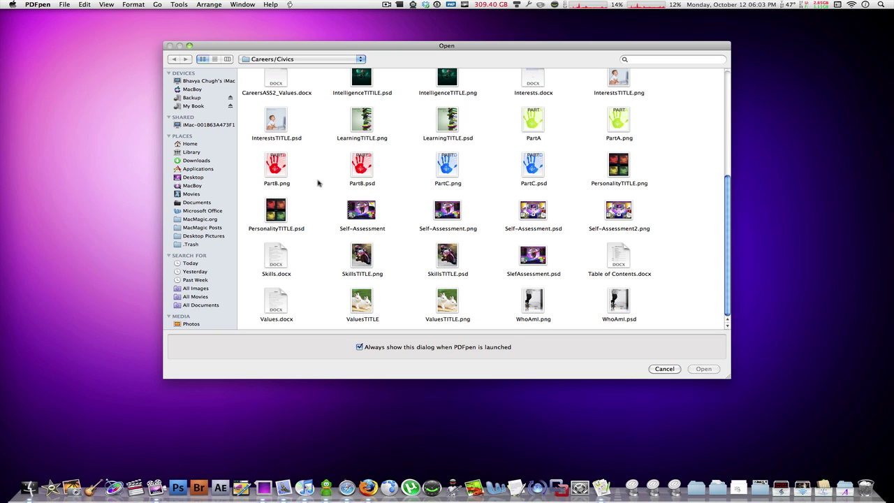
click(276, 120)
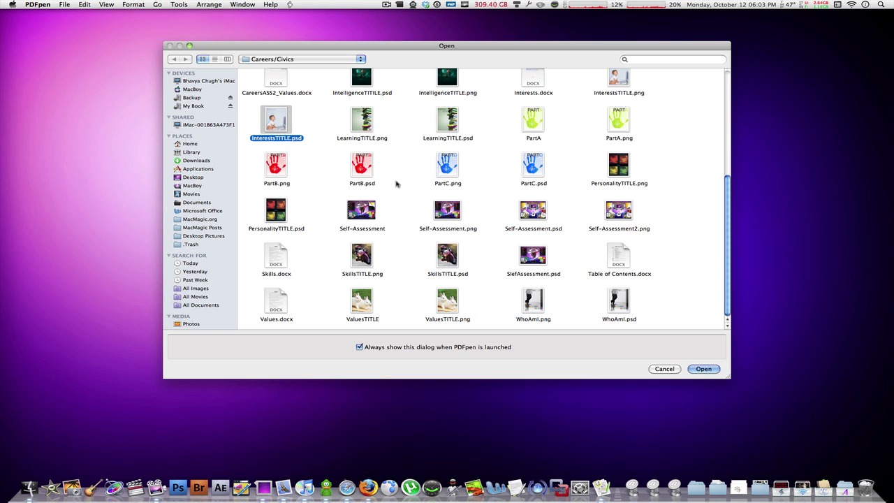
Open the InterestsTITLE through SkillsTITLE images, then bring Skills.docx and finally PartA forward
shift+click(459, 260)
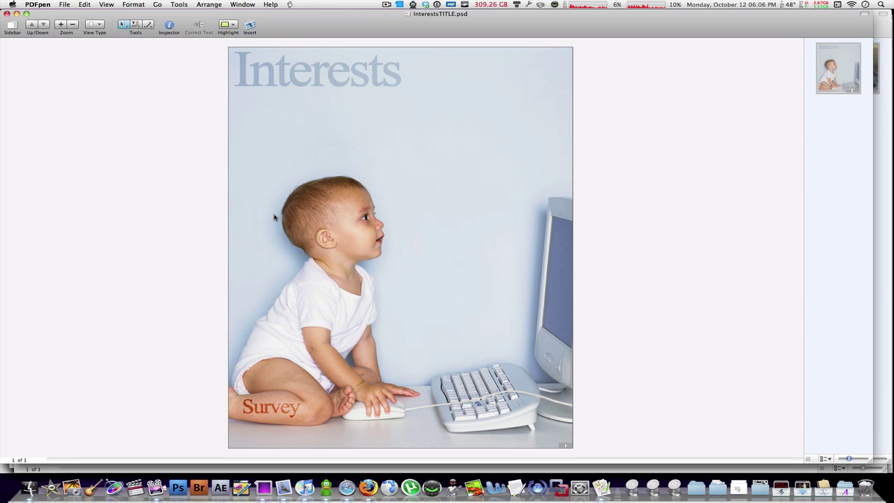
key(F9)
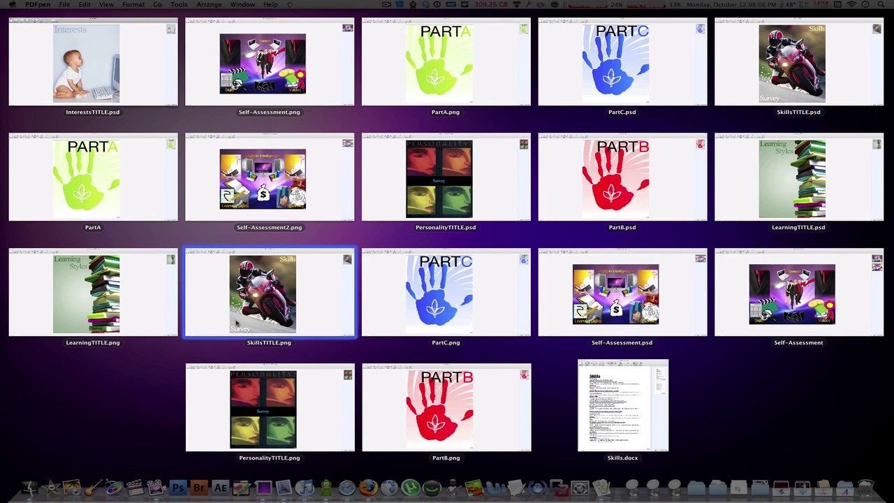
click(631, 408)
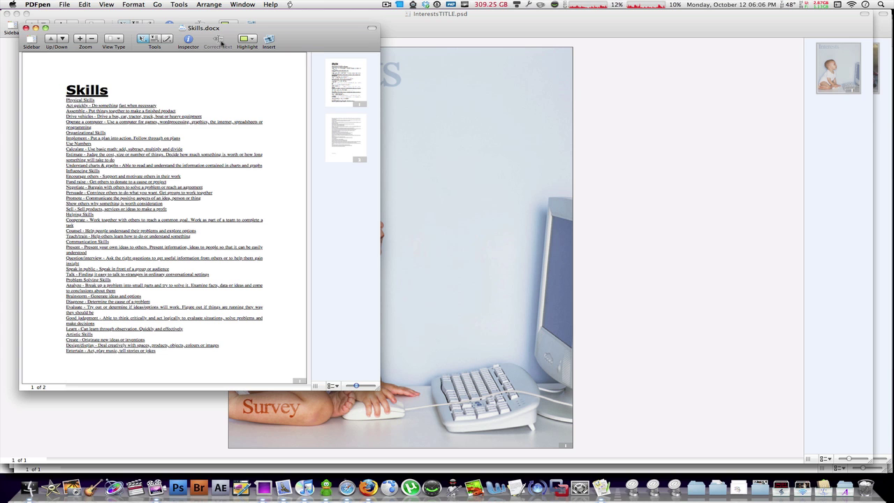
key(F9)
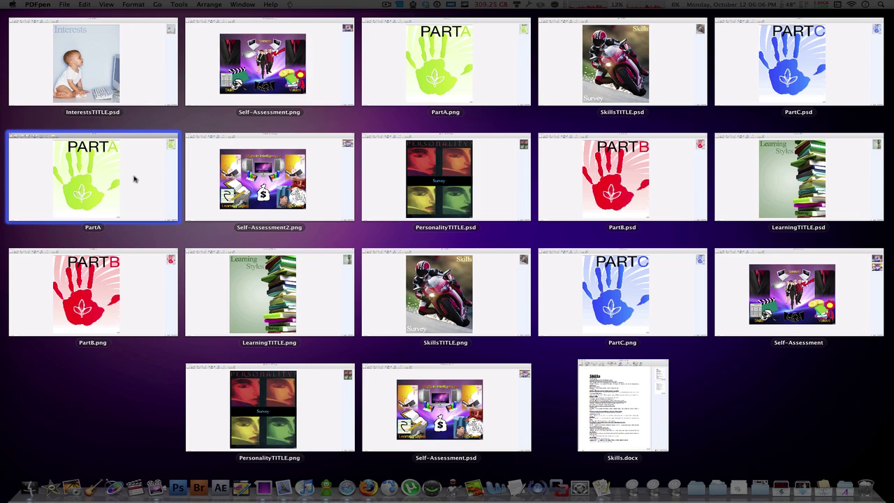
click(135, 179)
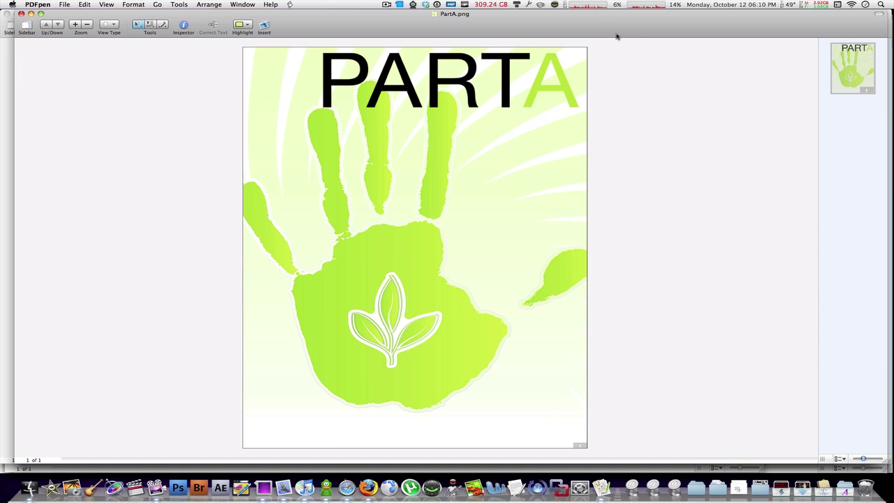
Drag the PartA and InterestsTITLE pages into the SkillsTITLE document's page sidebar
key(ctrl+Right)
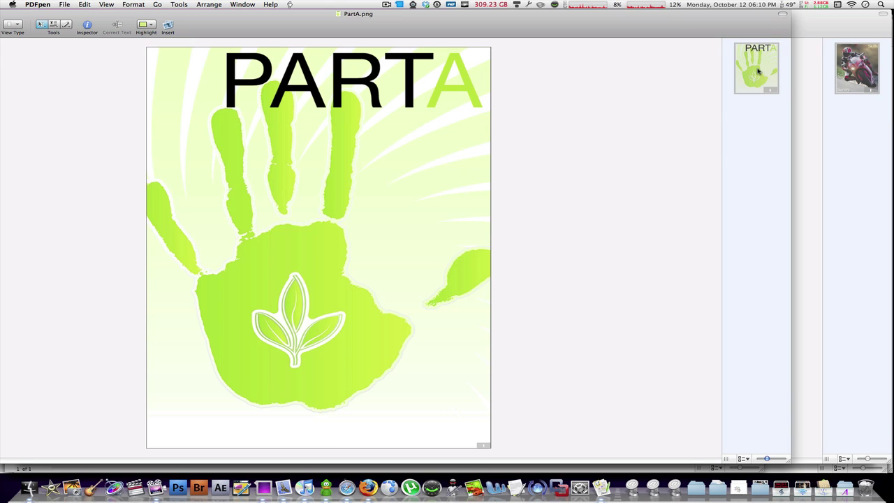
drag(758, 69, 837, 209)
click(810, 196)
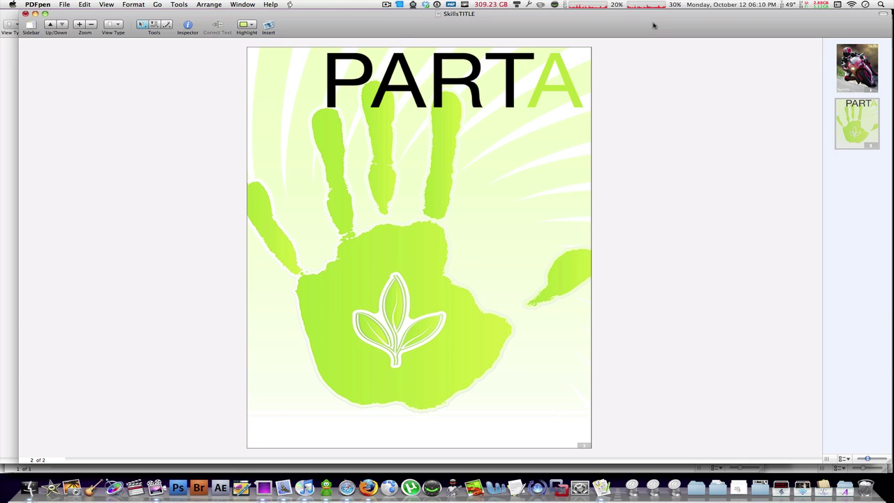
drag(654, 25, 526, 22)
click(820, 93)
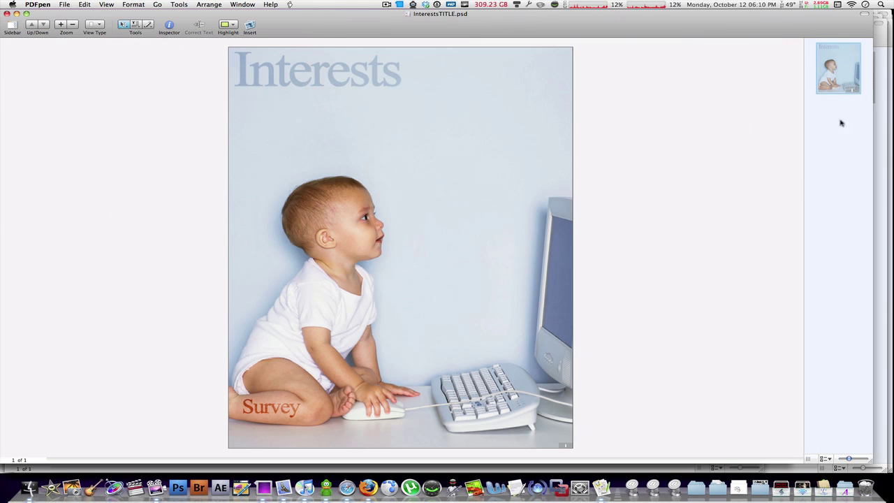
drag(833, 75, 862, 206)
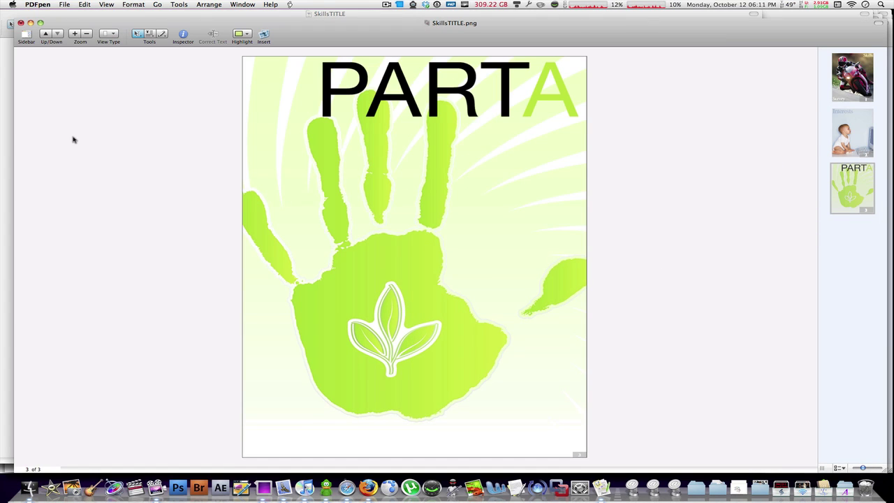
Save the combined document as SkillsTITLE in PDF format, no Quartz filter, no password
click(64, 4)
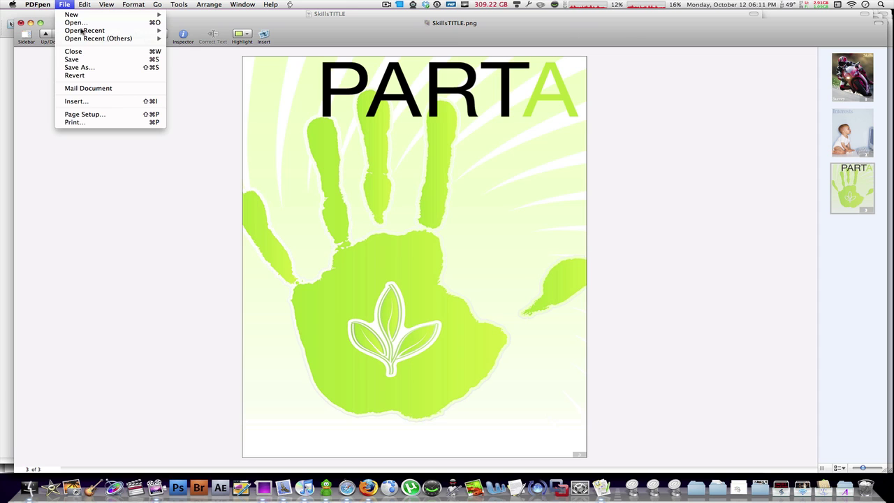
click(79, 67)
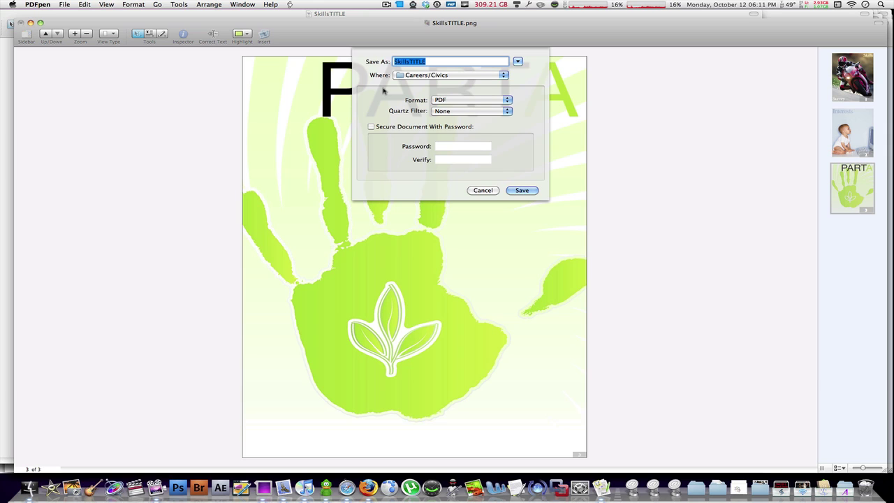
click(451, 100)
click(450, 109)
click(465, 112)
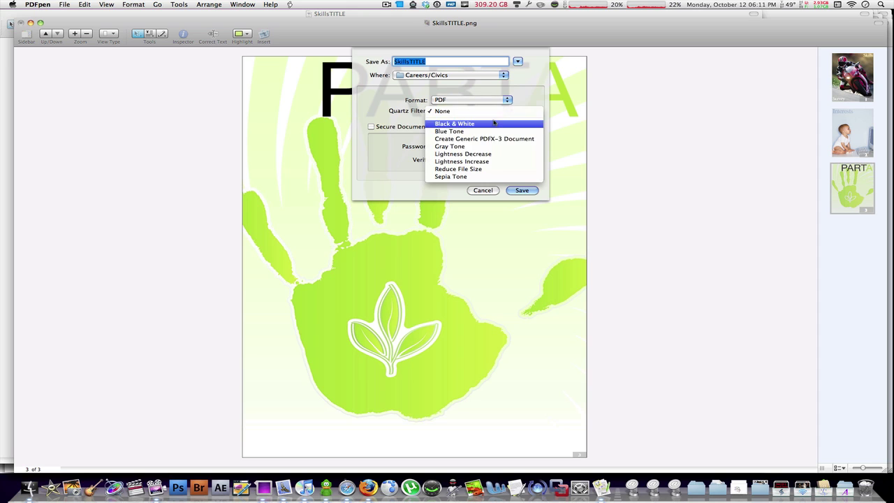
click(398, 114)
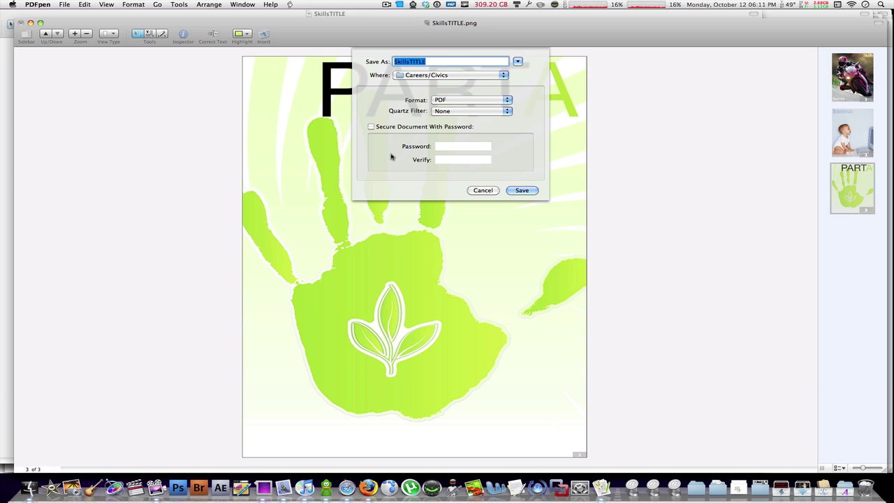
click(404, 127)
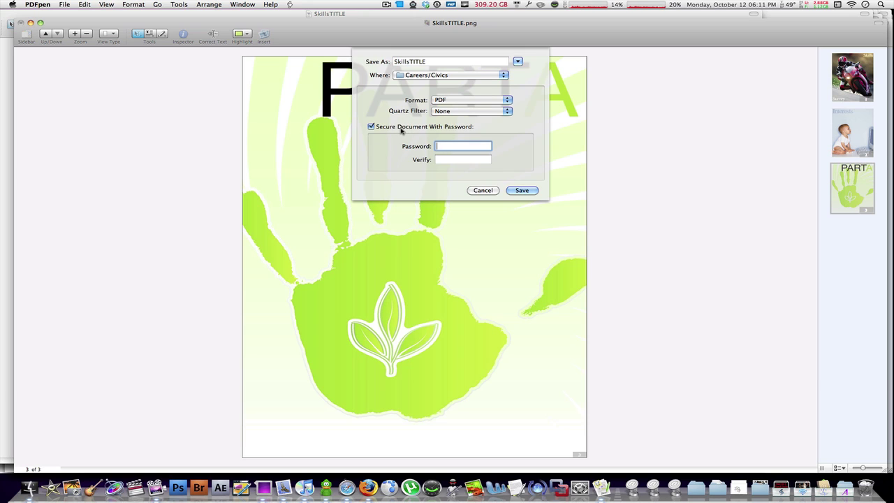
click(402, 129)
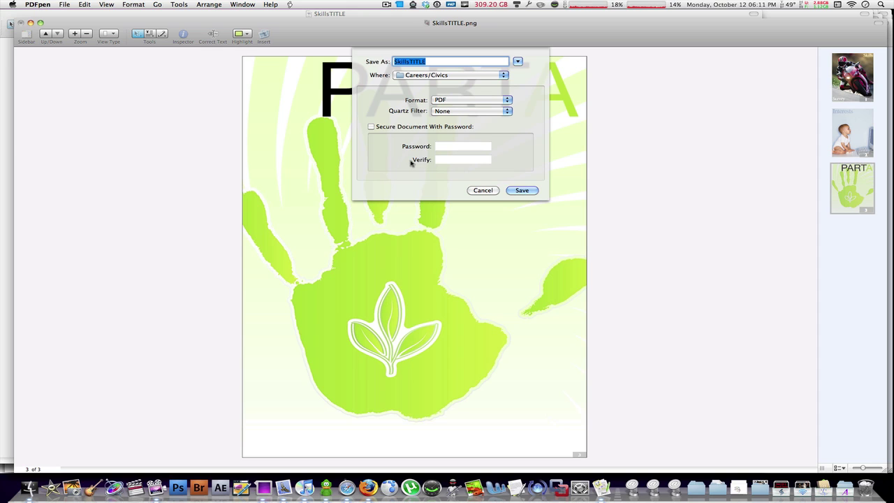
click(522, 190)
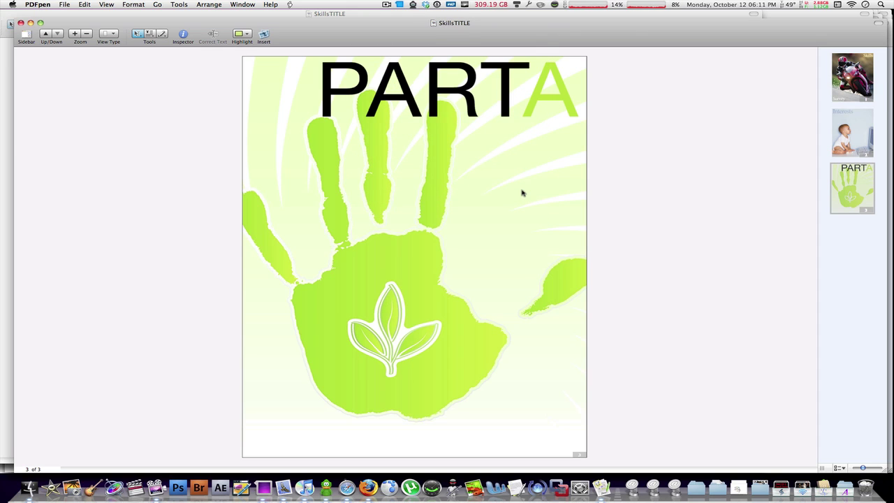
Save another PDF copy named APPLE to the Desktop
click(65, 4)
click(84, 67)
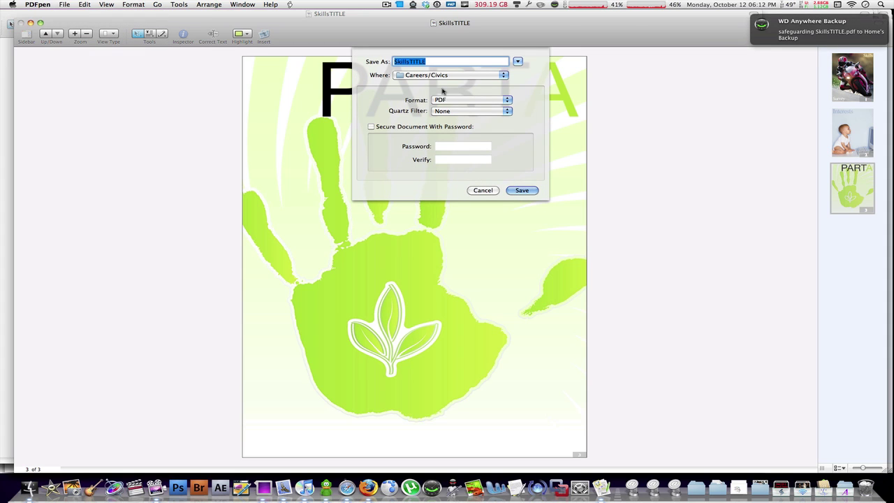
text(d)
key(BackSpace)
key(super+d)
text(partA)
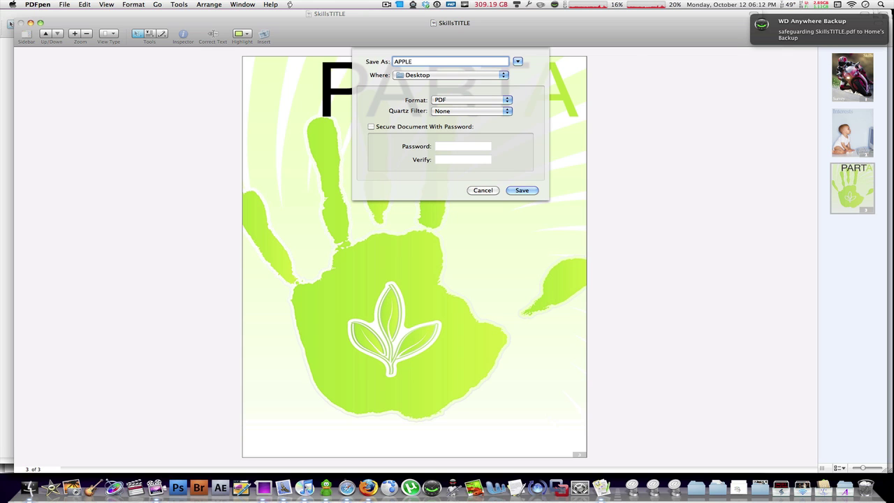
key(Return)
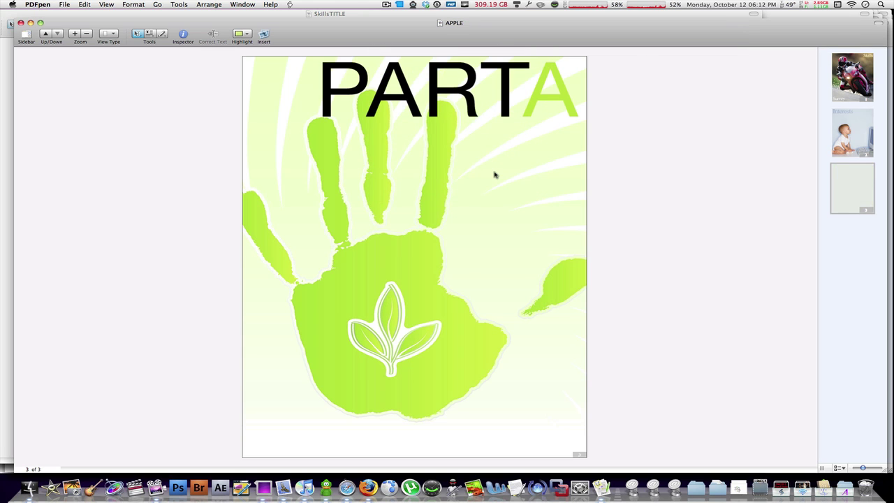
On the desktop, Quick Look the APPLE file and scroll through its pages
key(ctrl+Right)
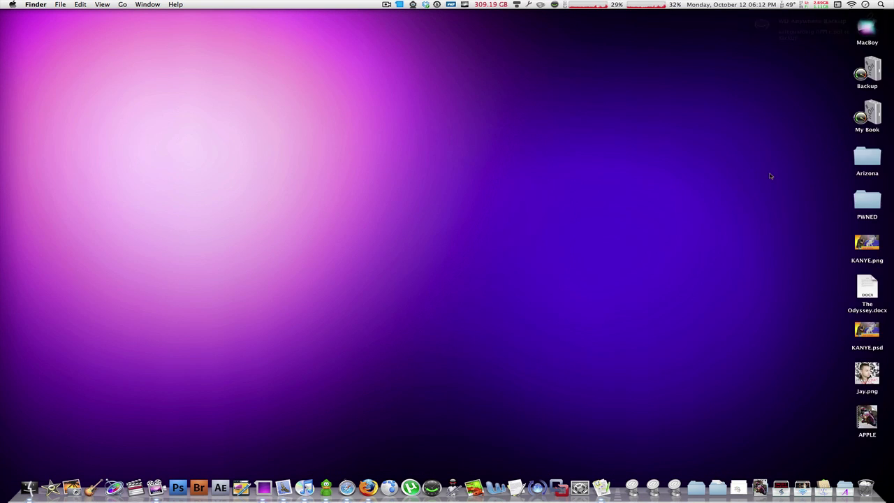
click(873, 420)
key(space)
scroll(489, 245, down, 10)
key(space)
Open APPLE.pdf in Preview, scroll through its three pages, then quit Preview
key(super+o)
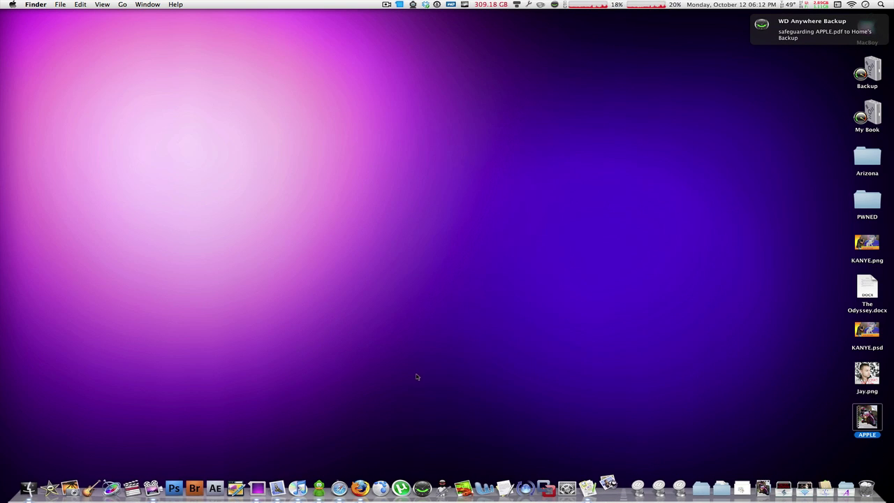
scroll(188, 116, down, 15)
scroll(186, 105, up, 15)
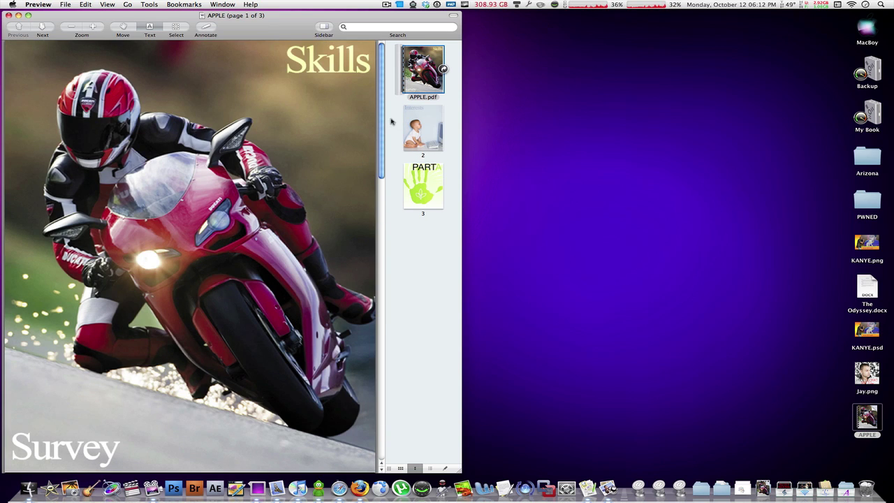
key(super+q)
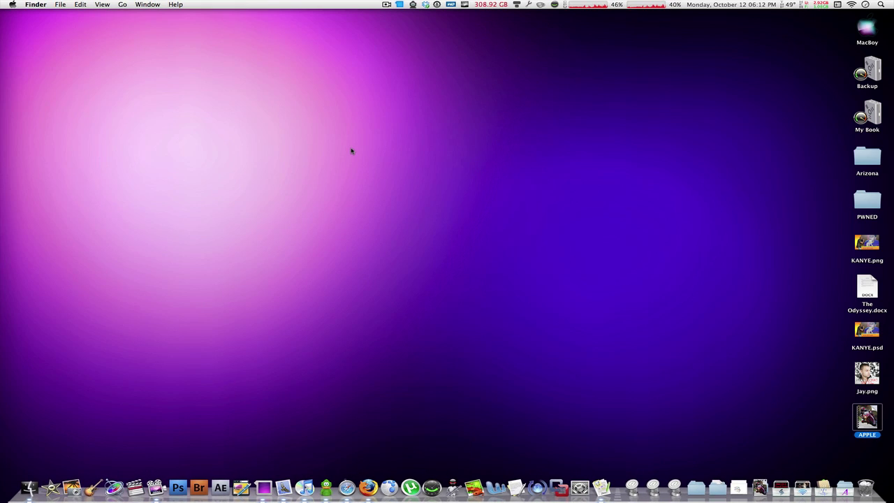